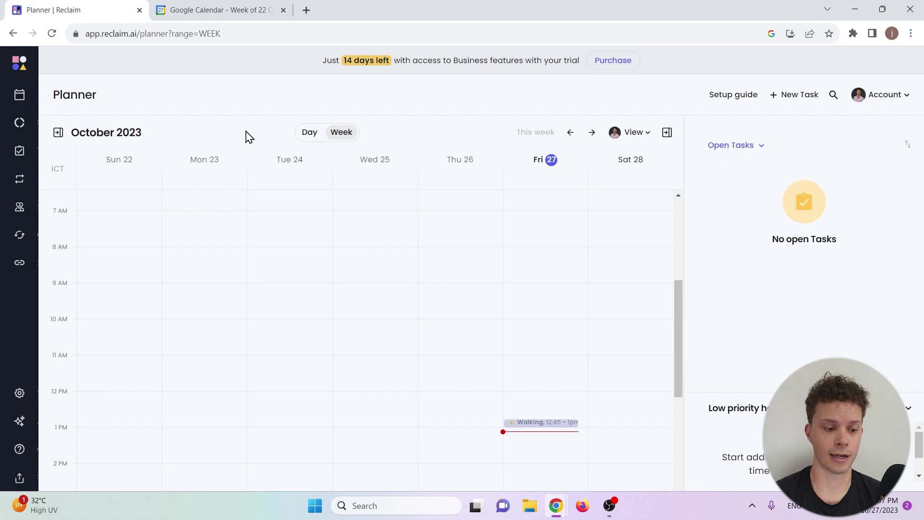
Start a new habit named Lunch from the Habits page
{"action": "mouse_move", "coordinate": [17, 98]}
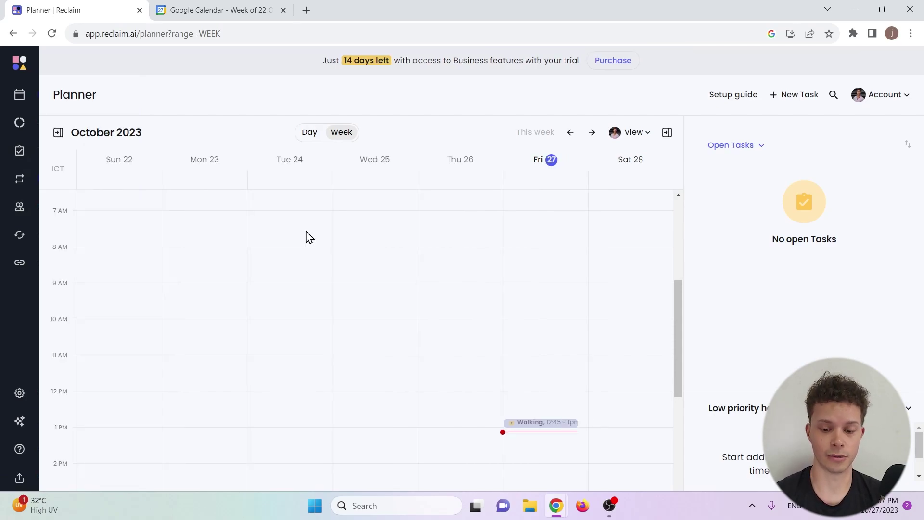
{"action": "mouse_move", "coordinate": [676, 293]}
{"action": "left_mouse_down"}
{"action": "mouse_move", "coordinate": [680, 331]}
{"action": "mouse_move", "coordinate": [687, 291]}
{"action": "left_mouse_up"}
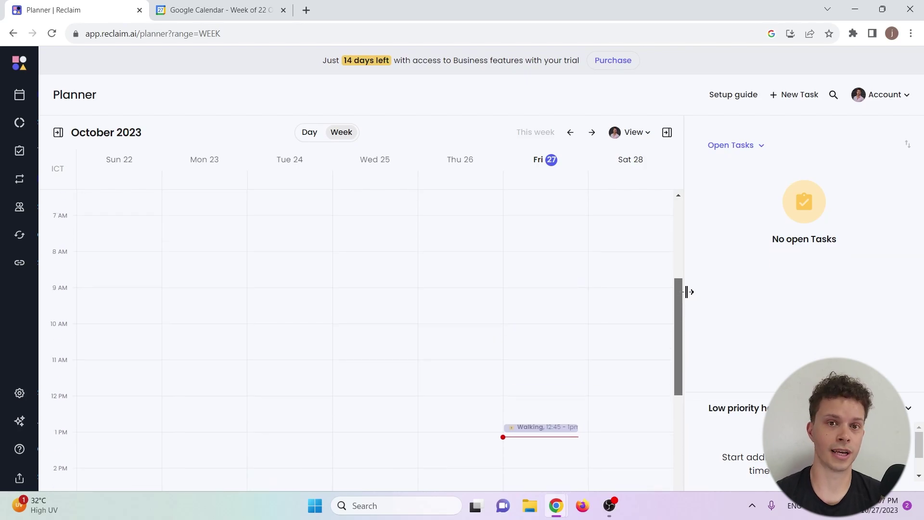
{"action": "left_click", "coordinate": [19, 182]}
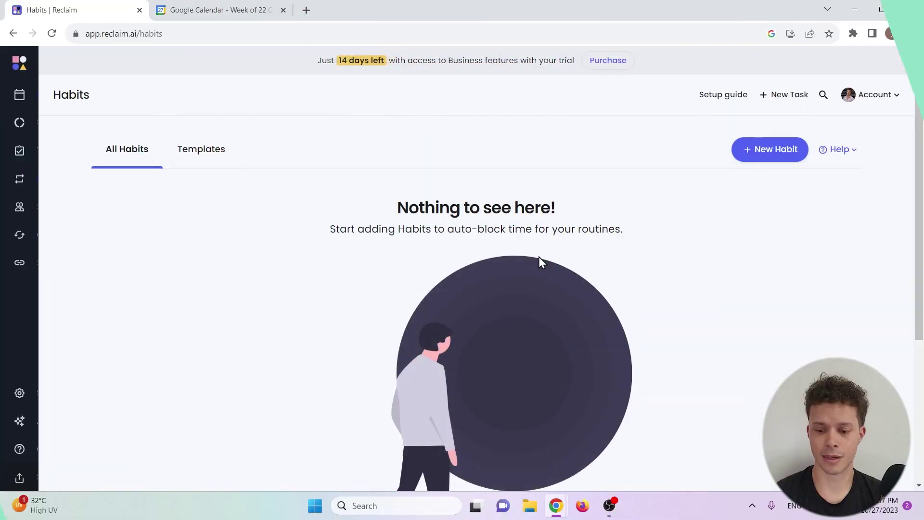
{"action": "left_click", "coordinate": [760, 161]}
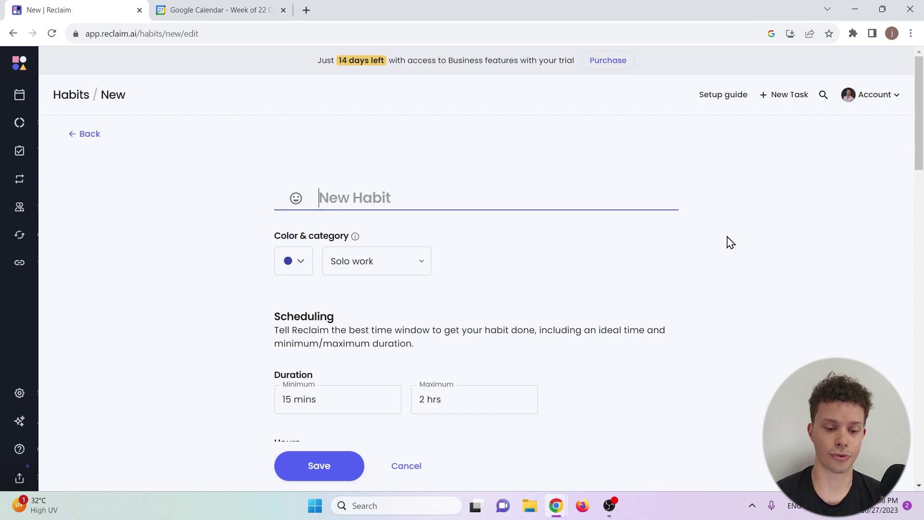
{"action": "type", "text": "Lunch"}
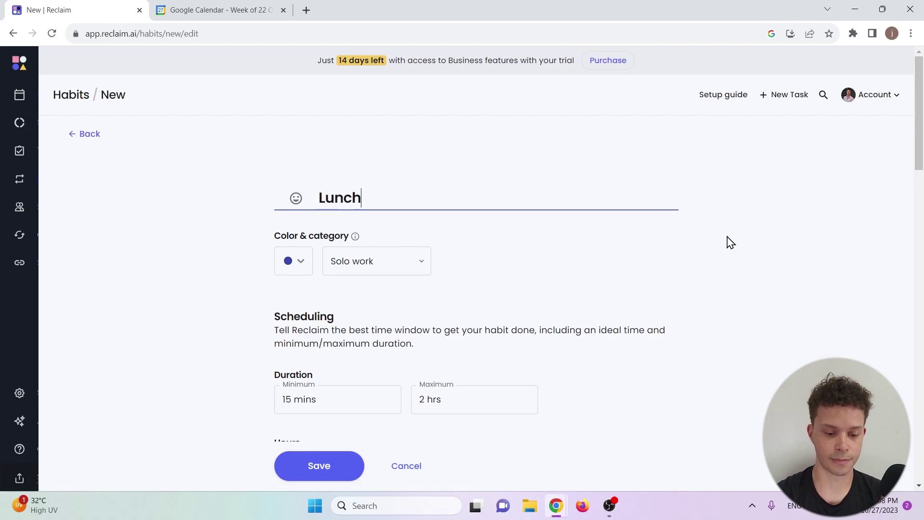
Give Lunch a 30 min minimum and 12:00pm–2:00pm hours on every weekday
{"action": "scroll", "coordinate": [731, 242], "scroll_direction": "down", "scroll_amount": 5}
{"action": "left_click", "coordinate": [347, 164]}
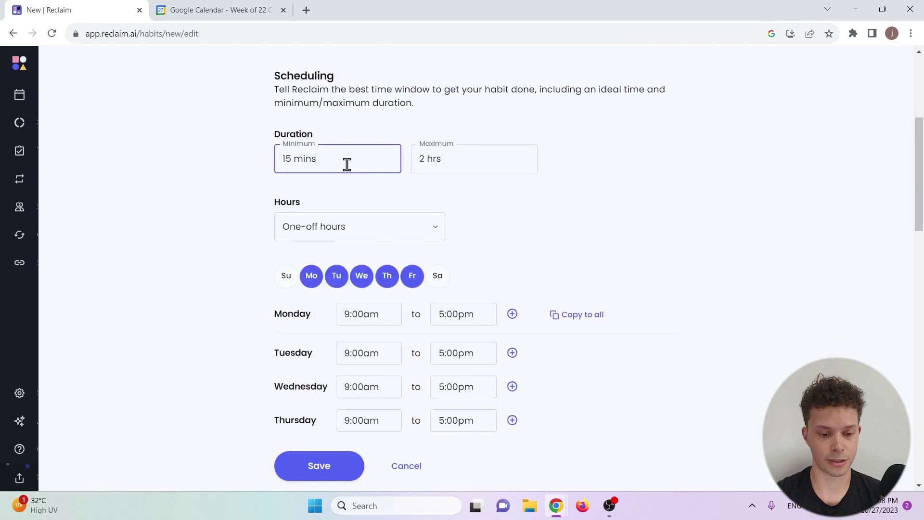
{"action": "type", "text": "30 min"}
{"action": "key", "text": "Tab"}
{"action": "scroll", "coordinate": [190, 183], "scroll_direction": "down", "scroll_amount": 3}
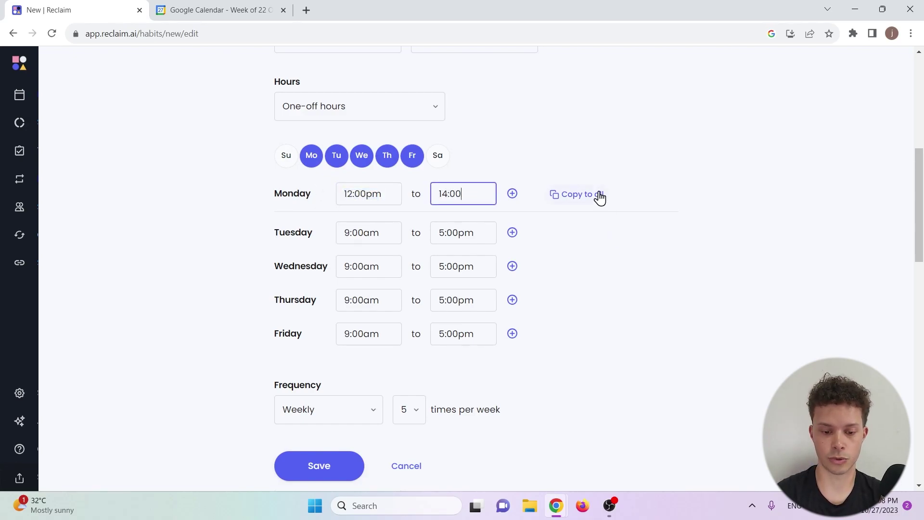
{"action": "left_click", "coordinate": [598, 195]}
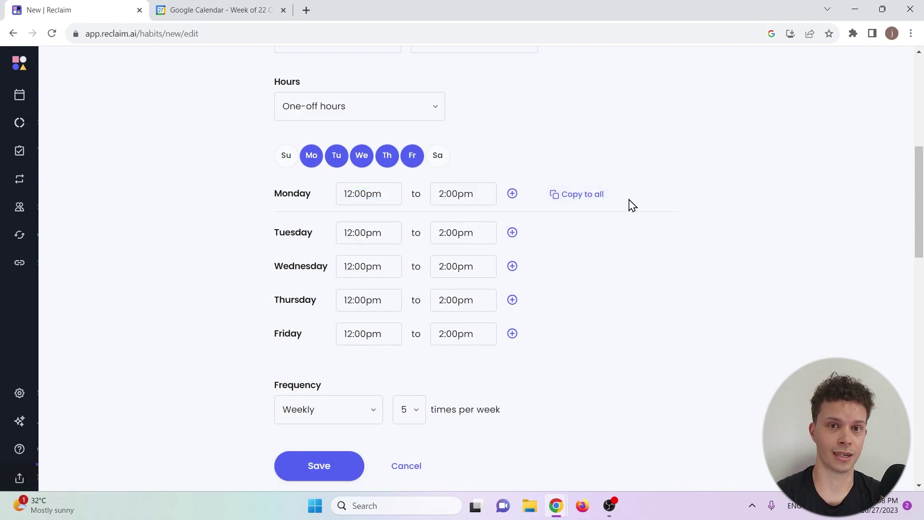
{"action": "left_click_drag", "start_coordinate": [921, 179], "coordinate": [918, 270]}
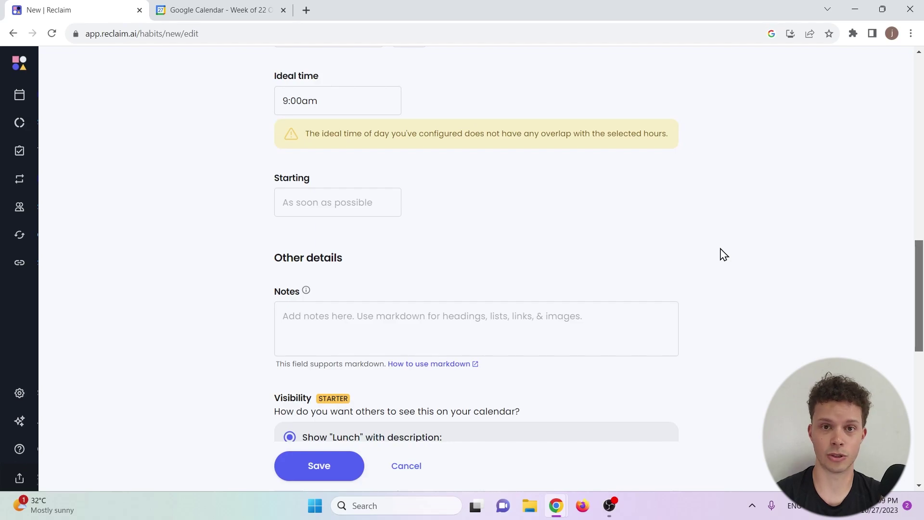
Set Lunch's ideal time to 12:00pm and show it as Busy without a description
{"action": "left_click", "coordinate": [371, 110]}
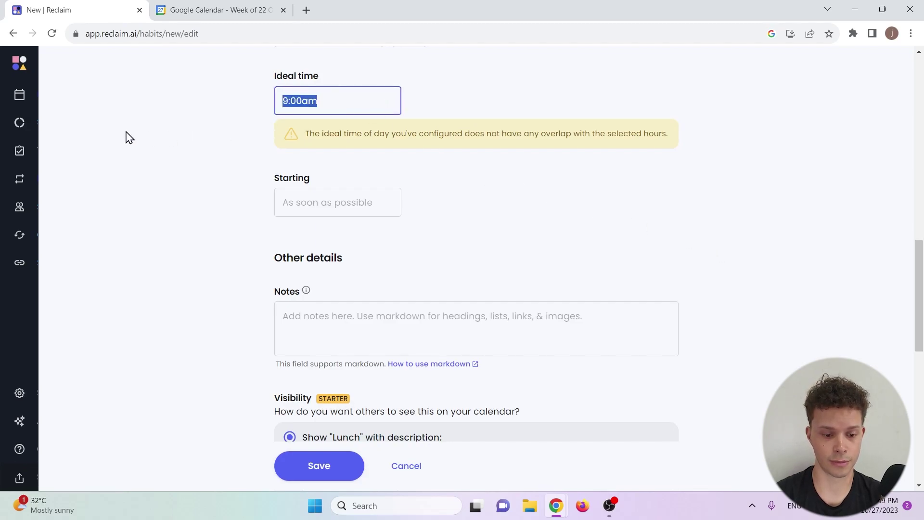
{"action": "type", "text": "12:00pm"}
{"action": "scroll", "coordinate": [135, 138], "scroll_direction": "down", "scroll_amount": 4}
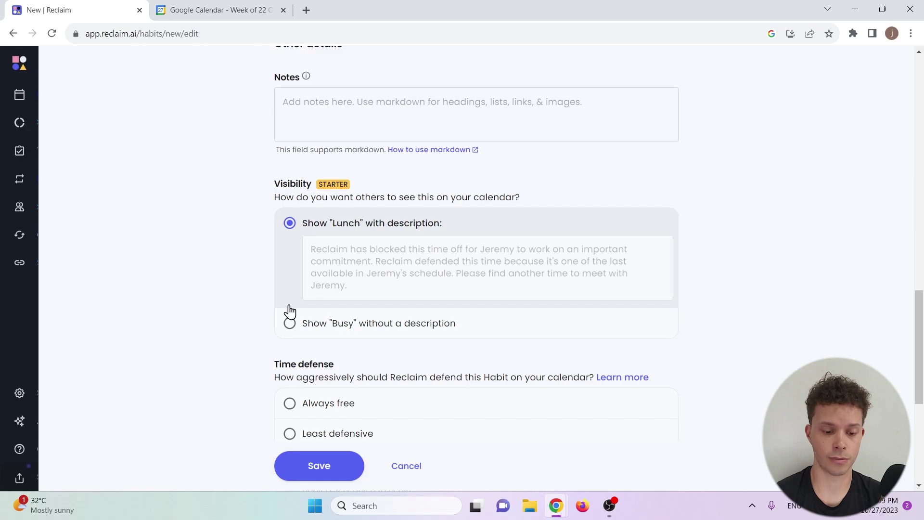
{"action": "left_click", "coordinate": [289, 322]}
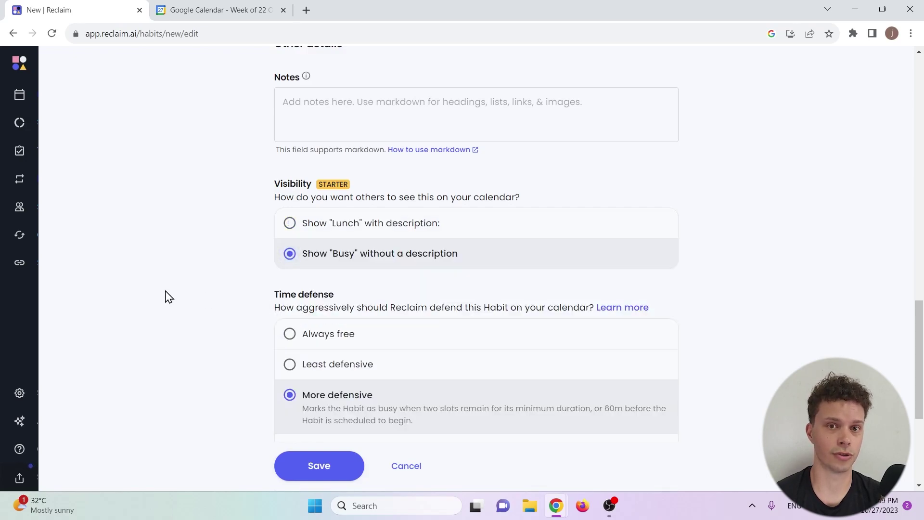
{"action": "left_click_drag", "start_coordinate": [921, 345], "coordinate": [922, 372]}
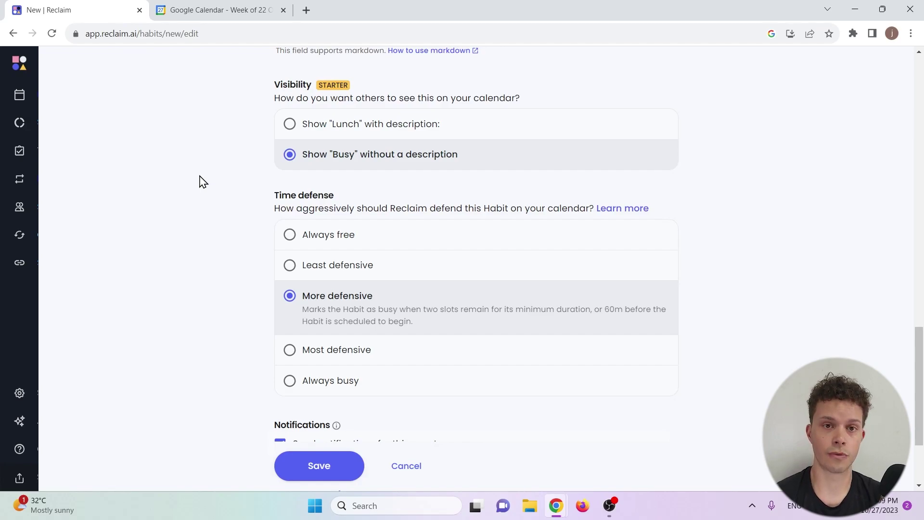
Switch Lunch's time defense to Always busy and save the habit
{"action": "left_click", "coordinate": [336, 233]}
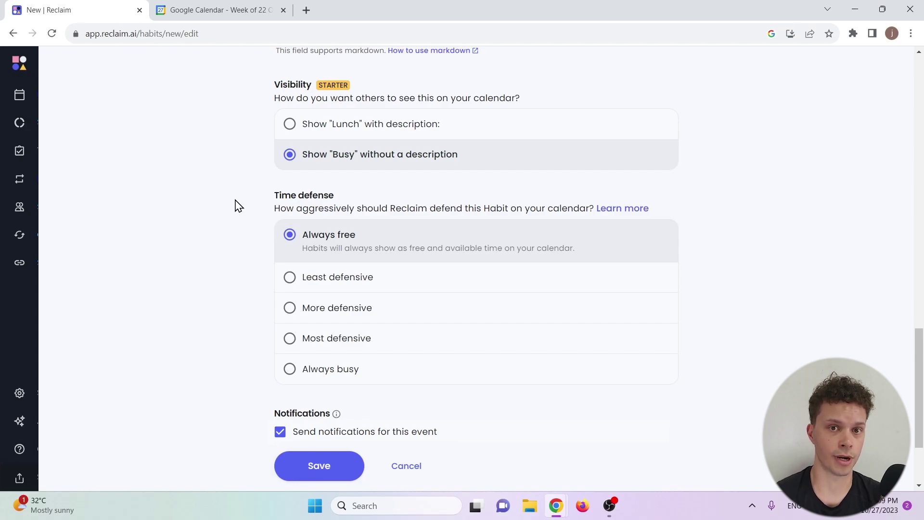
{"action": "left_click", "coordinate": [327, 368]}
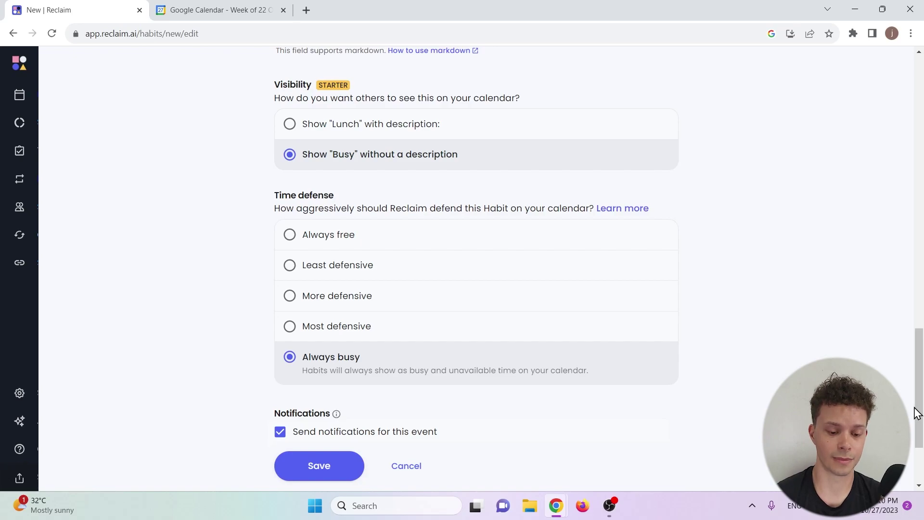
{"action": "left_click", "coordinate": [359, 469]}
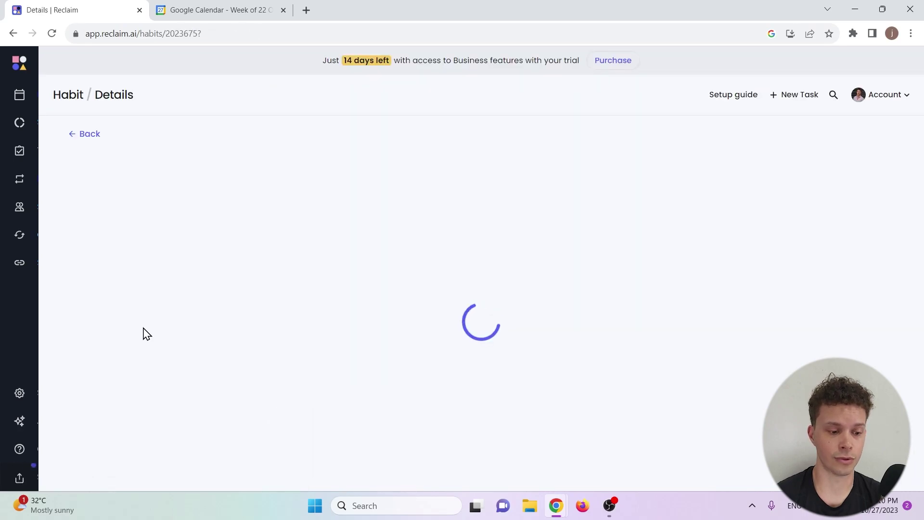
Drag Lunch above the dashed line into Priority habits, then begin a blank habit
{"action": "left_click", "coordinate": [19, 182]}
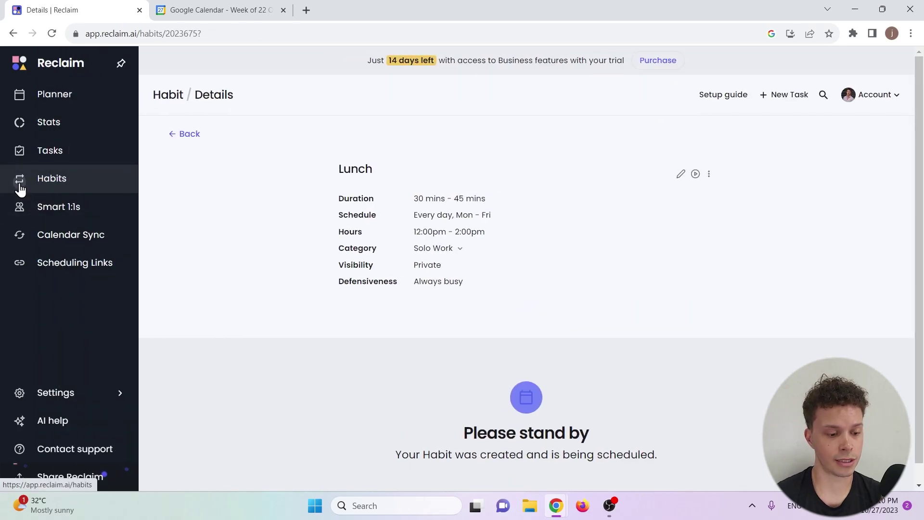
{"action": "left_click_drag", "start_coordinate": [244, 307], "coordinate": [252, 231]}
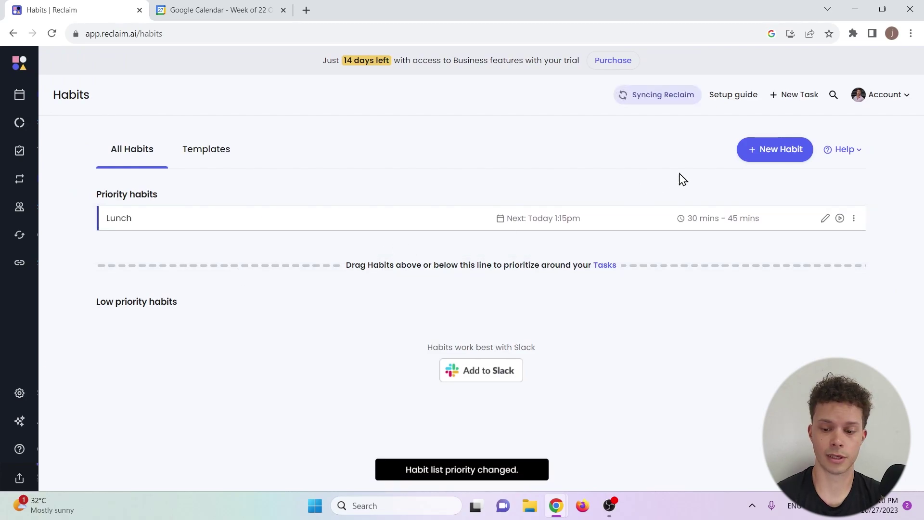
{"action": "left_click", "coordinate": [759, 156]}
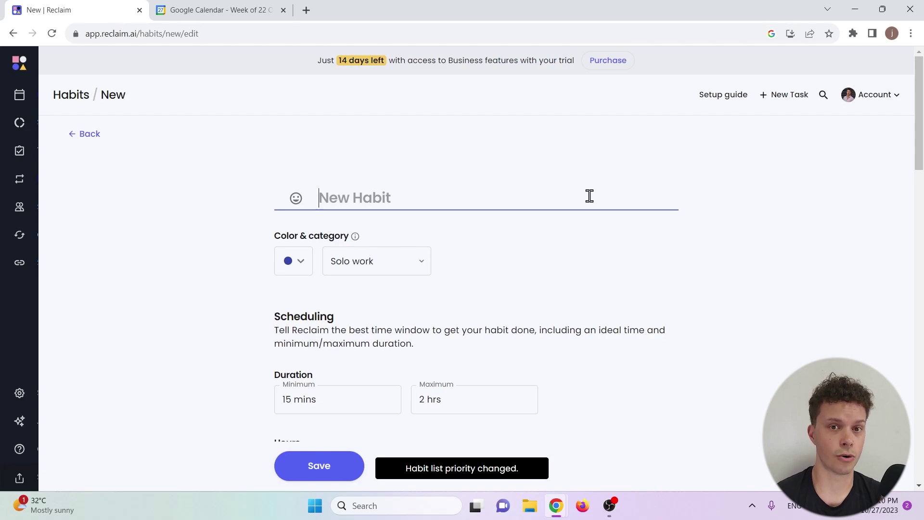
Name the new habit Walk with a 30-minute duration
{"action": "type", "text": "Walk"}
{"action": "left_click", "coordinate": [276, 275]}
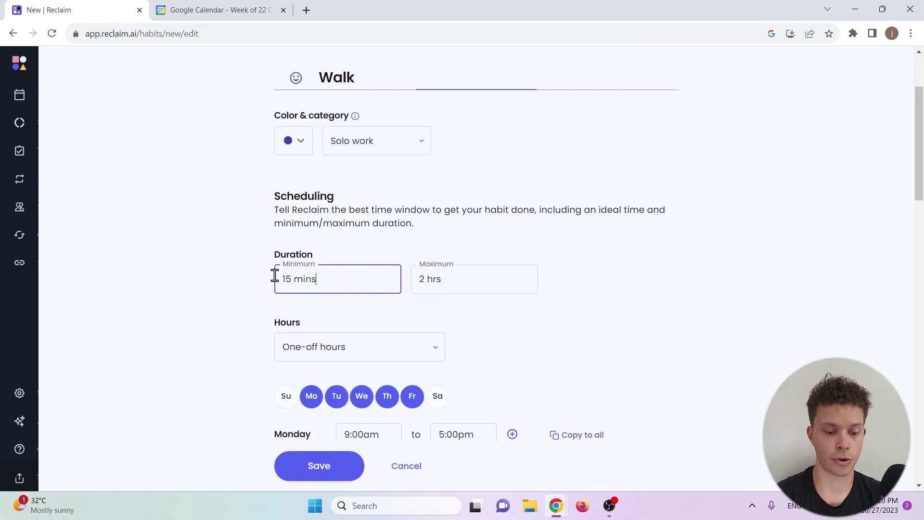
{"action": "type", "text": "30"}
{"action": "key", "text": "Tab"}
{"action": "type", "text": "30"}
{"action": "scroll", "coordinate": [244, 274], "scroll_direction": "down", "scroll_amount": 5}
Give Walk 13:00–14:00 hours on every weekday and save it
{"action": "left_click", "coordinate": [369, 193]}
{"action": "type", "text": "13"}
{"action": "key", "text": "Tab"}
{"action": "type", "text": "14:00"}
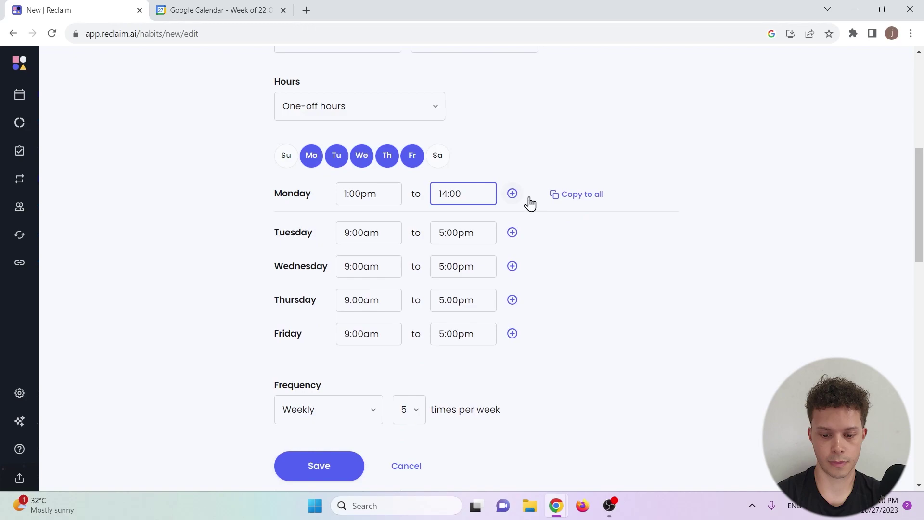
{"action": "left_click", "coordinate": [566, 194]}
{"action": "scroll", "coordinate": [117, 209], "scroll_direction": "down", "scroll_amount": 7}
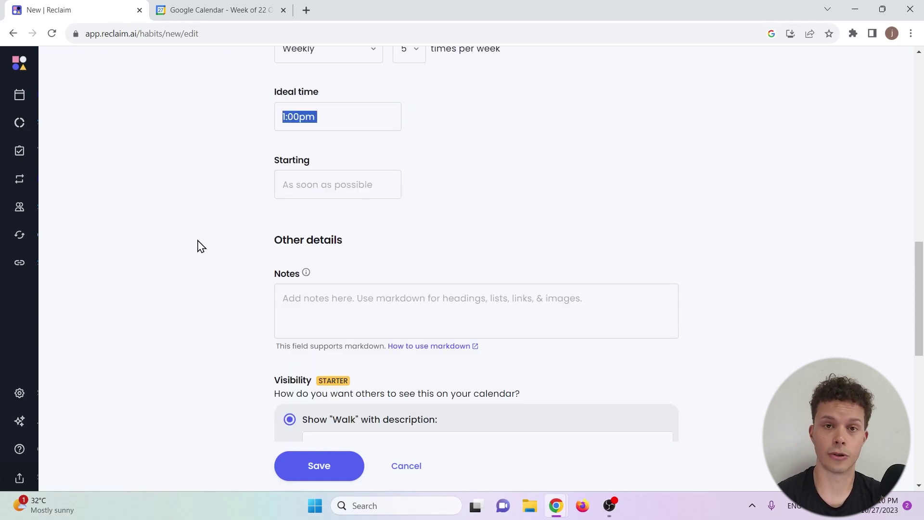
{"action": "scroll", "coordinate": [198, 245], "scroll_direction": "down", "scroll_amount": 8}
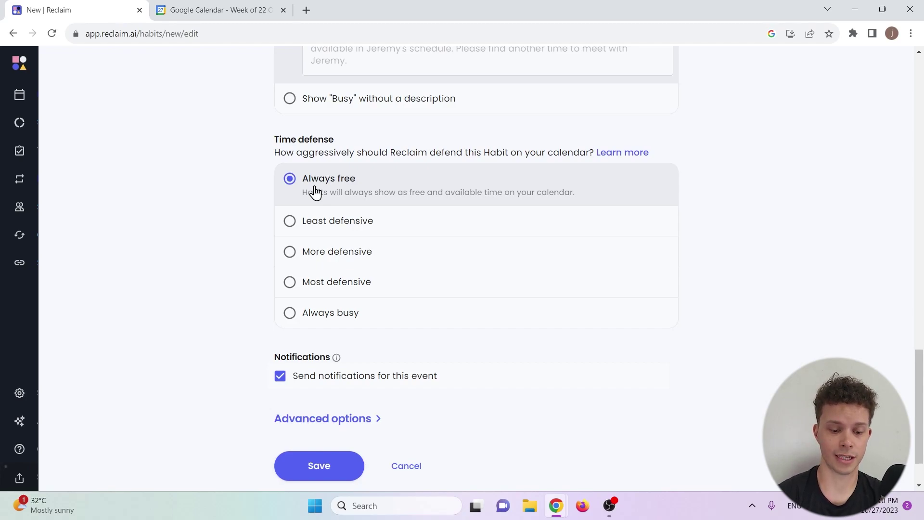
{"action": "left_click", "coordinate": [332, 476]}
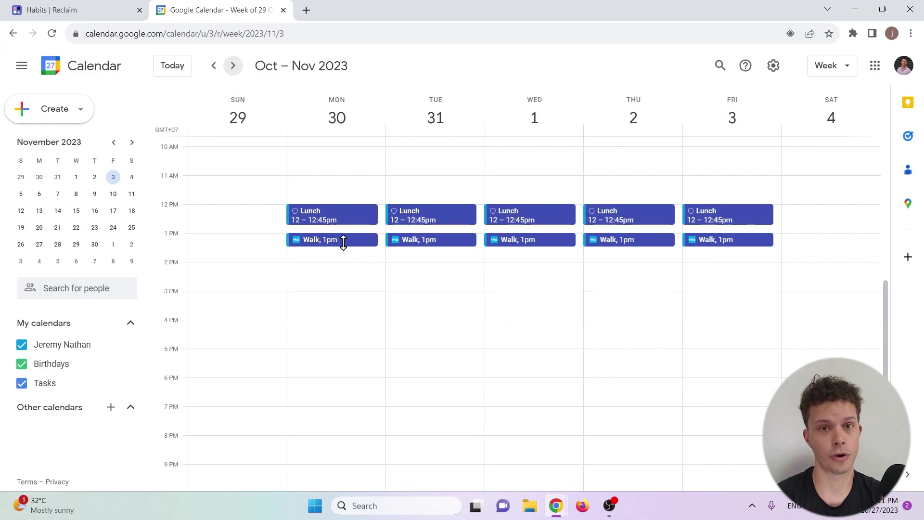
Create a new task named Video editing lasting 2 hrs 30 mins
{"action": "left_click", "coordinate": [51, 9]}
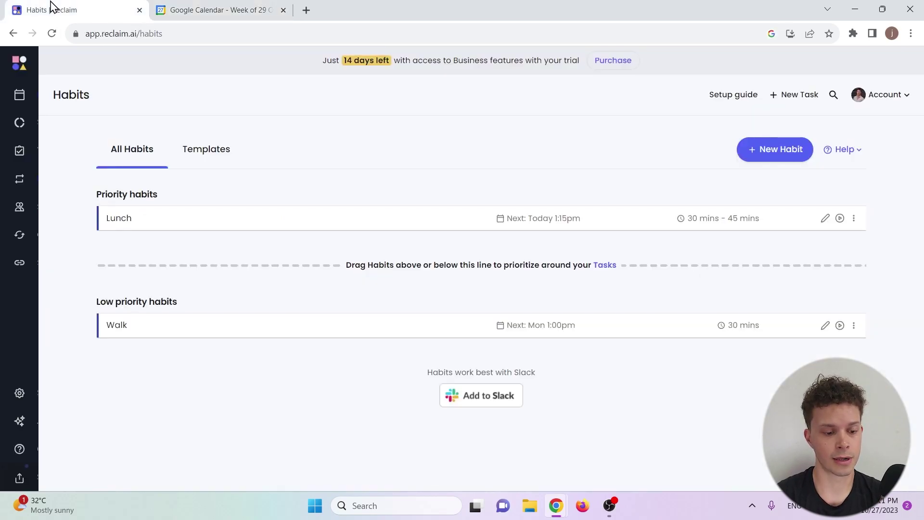
{"action": "mouse_move", "coordinate": [22, 159]}
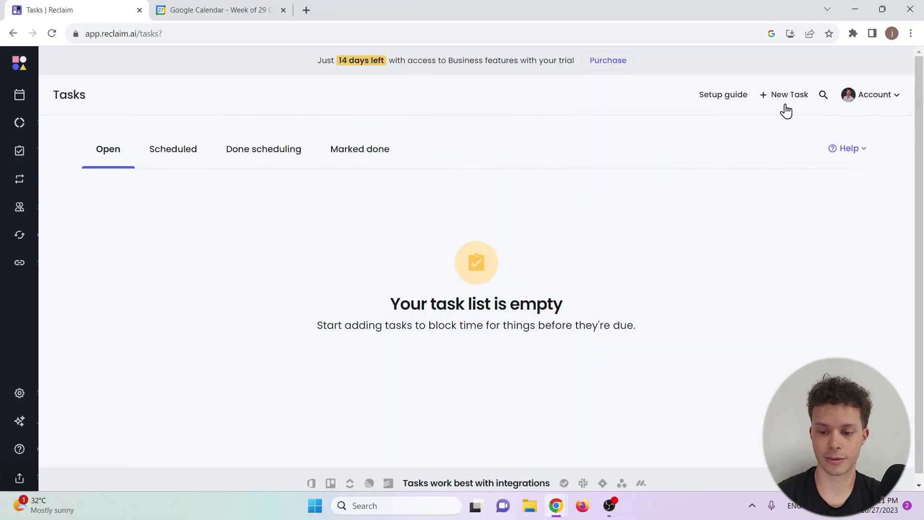
{"action": "left_click", "coordinate": [784, 95]}
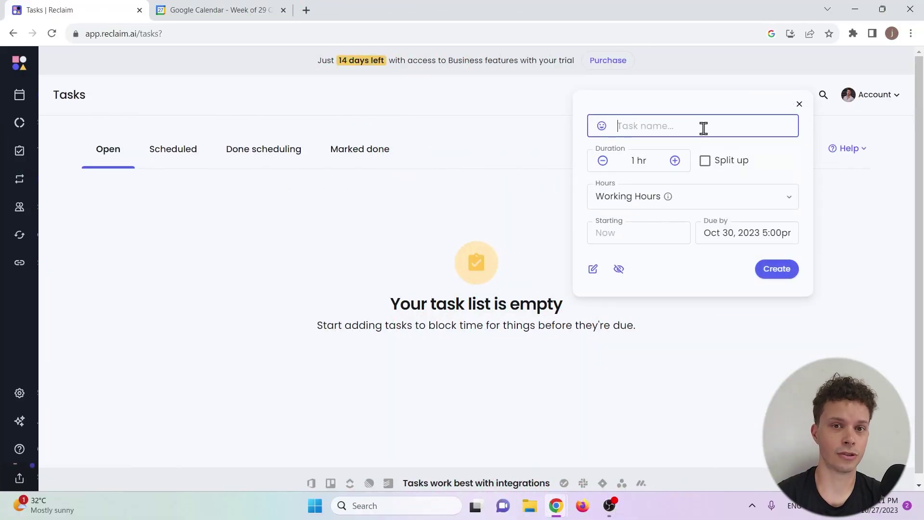
{"action": "type", "text": "Video editing"}
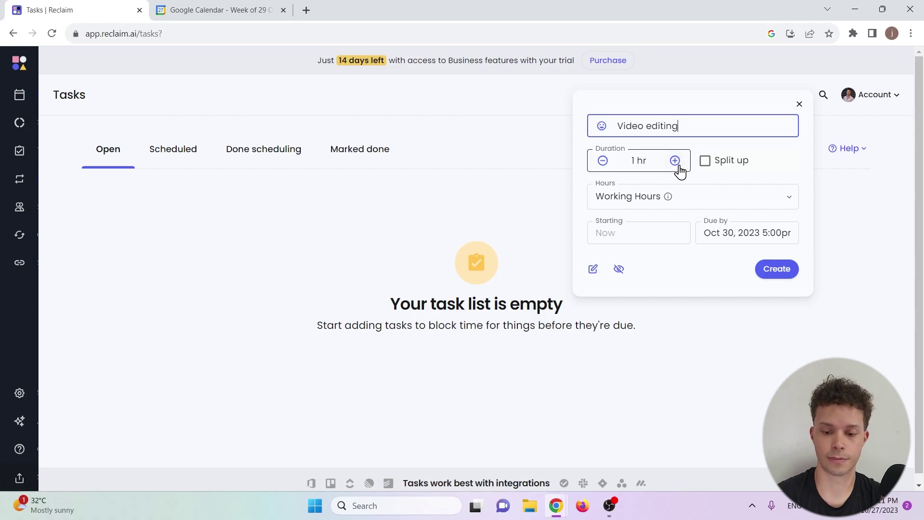
{"action": "left_click", "coordinate": [675, 161]}
{"action": "type", "text": "4"}
{"action": "left_click", "coordinate": [697, 285]}
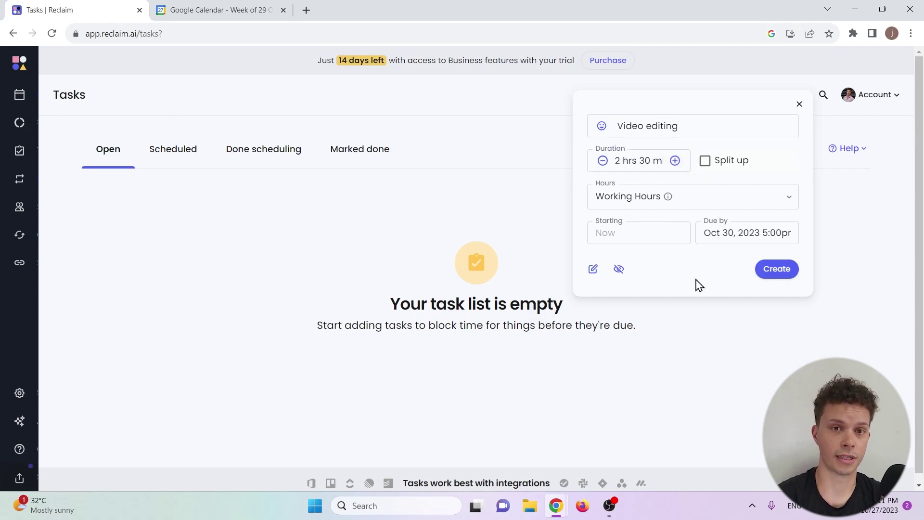
Make Video editing start on October 30 at 12:00
{"action": "left_click", "coordinate": [668, 236]}
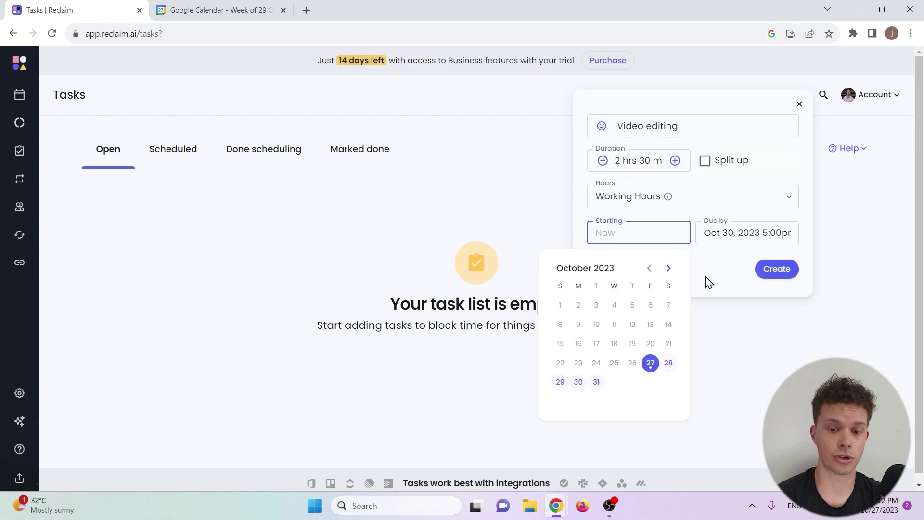
{"action": "left_click", "coordinate": [578, 382]}
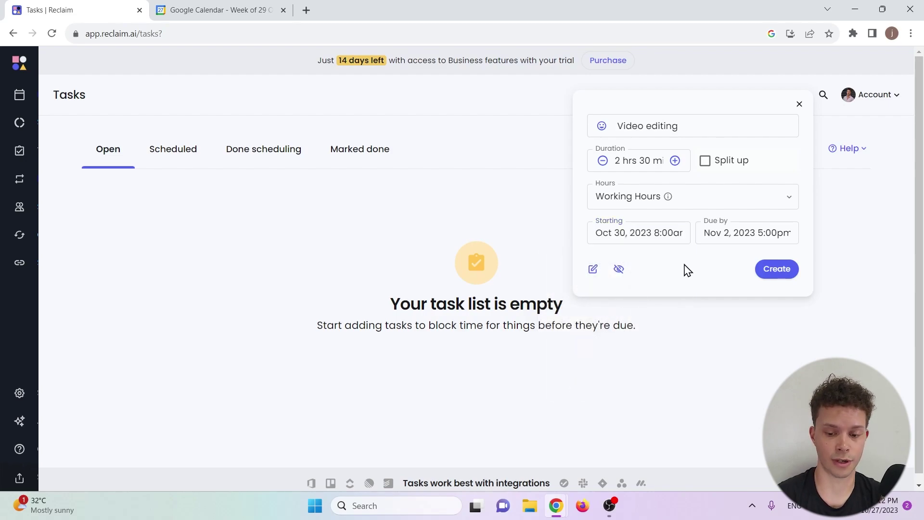
{"action": "left_click_drag", "start_coordinate": [652, 235], "coordinate": [726, 233]}
{"action": "type", "text": "12"}
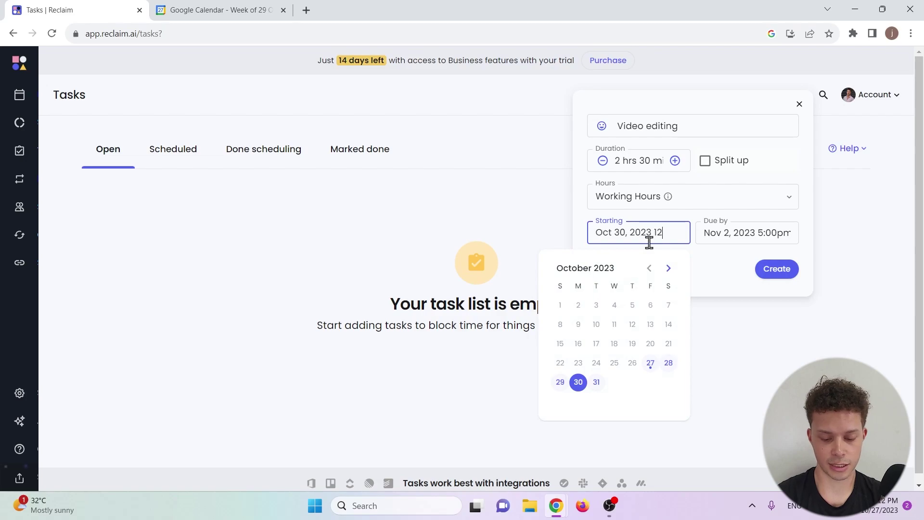
{"action": "type", "text": ":00p"}
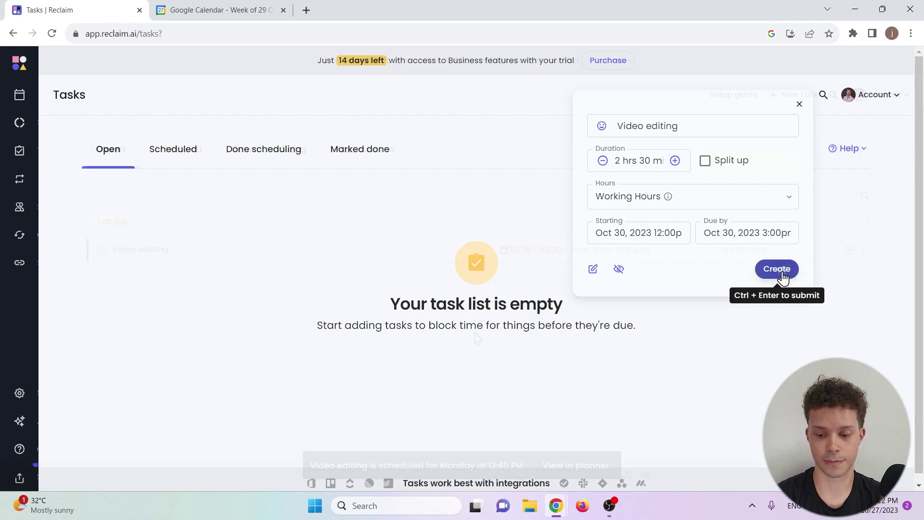
Create Video editing and find it on Monday 12:45–3:15pm in the week Planner
{"action": "left_click", "coordinate": [776, 268]}
{"action": "left_click", "coordinate": [7, 92]}
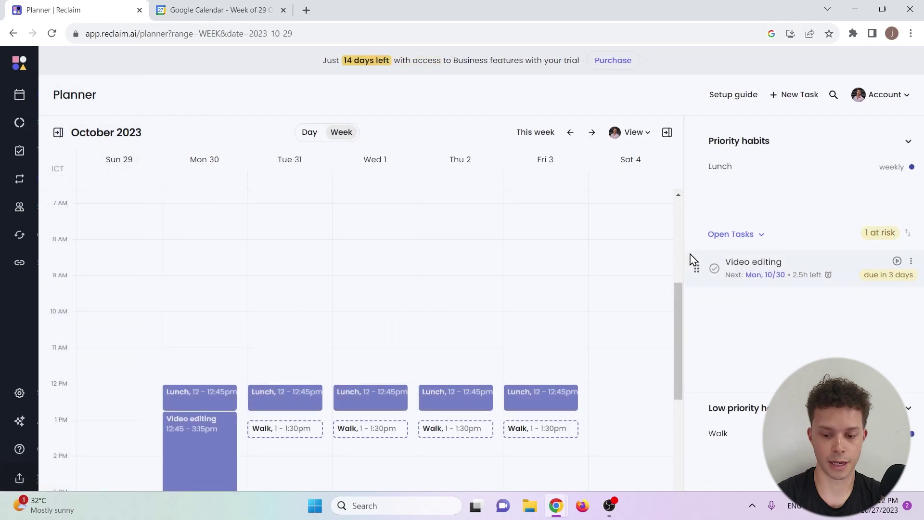
{"action": "left_click_drag", "start_coordinate": [679, 301], "coordinate": [675, 329]}
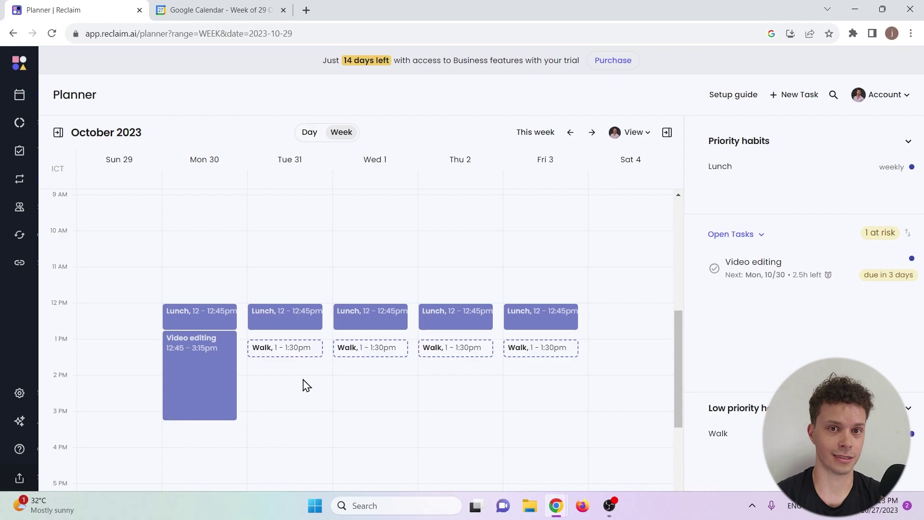
Extend Walk's weekday end time to 19:00 for all weekdays and save the habit
{"action": "left_click", "coordinate": [299, 353]}
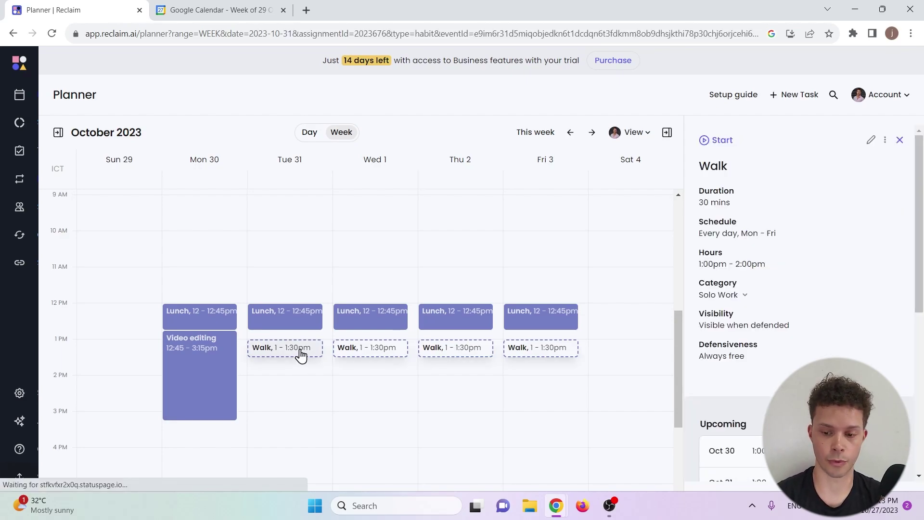
{"action": "left_click", "coordinate": [872, 140]}
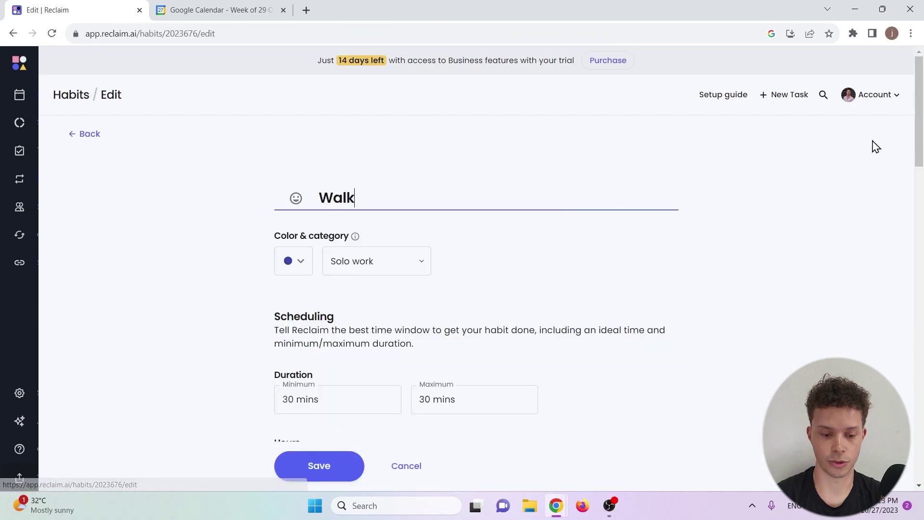
{"action": "scroll", "coordinate": [697, 262], "scroll_direction": "down", "scroll_amount": 3}
{"action": "scroll", "coordinate": [708, 295], "scroll_direction": "down", "scroll_amount": 8}
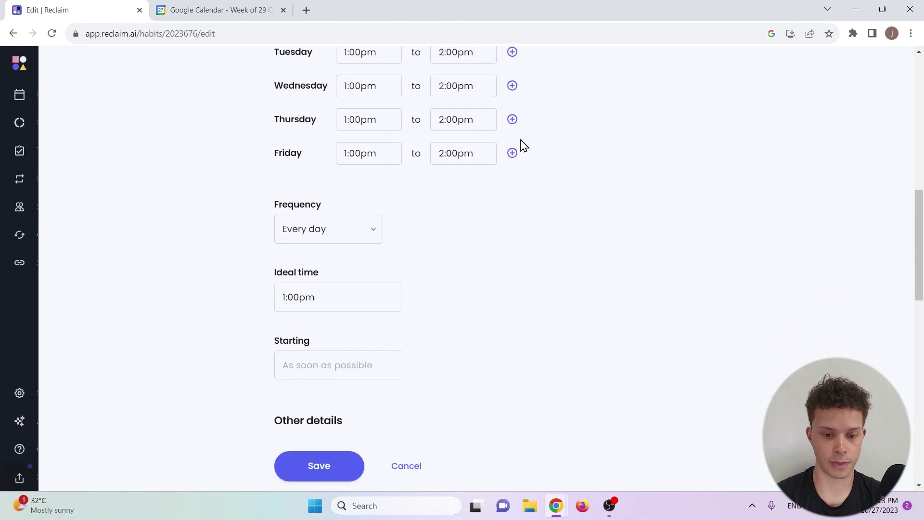
{"action": "scroll", "coordinate": [522, 144], "scroll_direction": "up", "scroll_amount": 5}
{"action": "left_click", "coordinate": [439, 254]}
{"action": "type", "text": "19:00"}
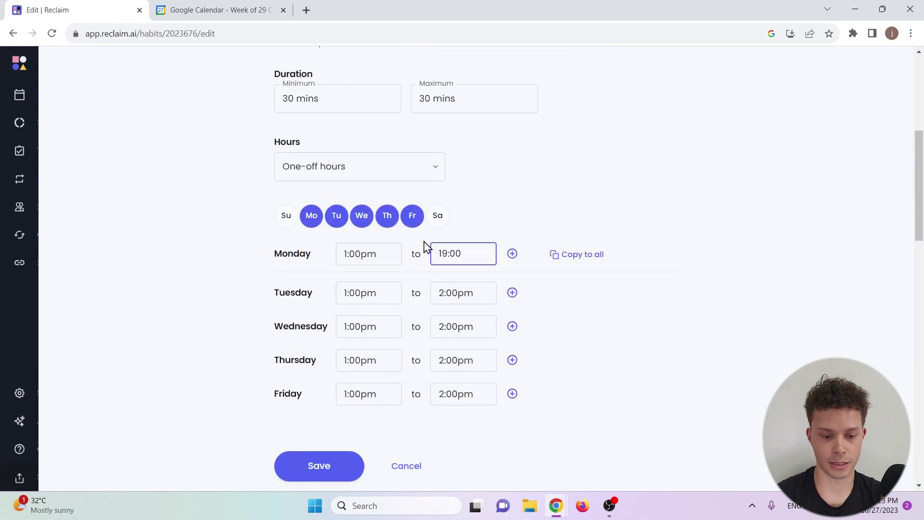
{"action": "left_click", "coordinate": [687, 348]}
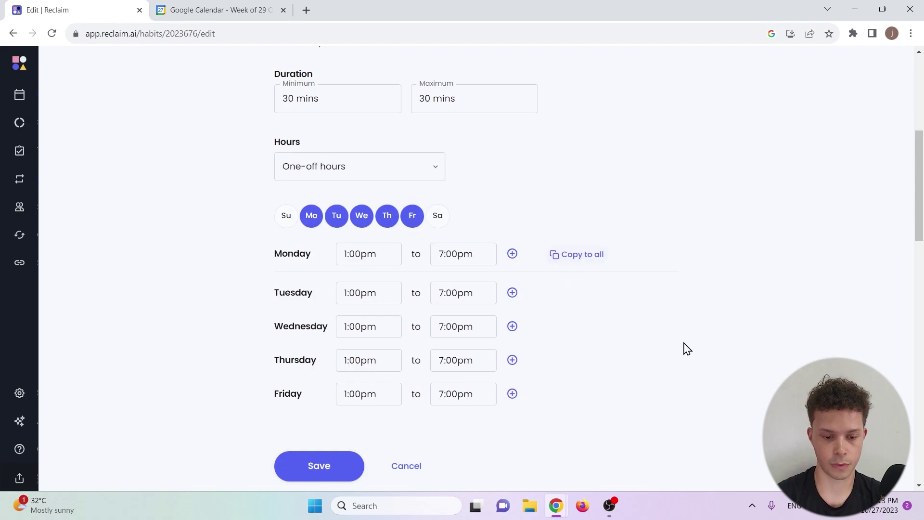
{"action": "left_click", "coordinate": [319, 464]}
{"action": "scroll", "coordinate": [613, 286], "scroll_direction": "down", "scroll_amount": 5}
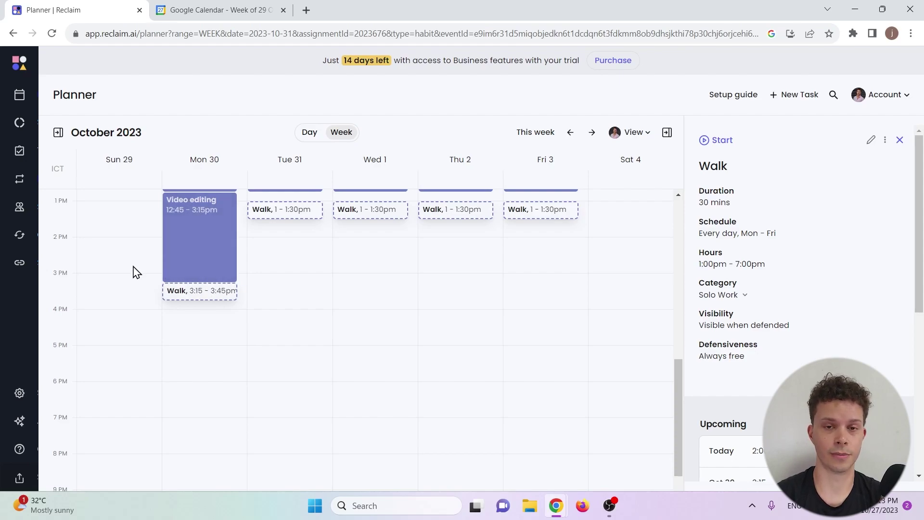
View Monday's Lunch, Video editing and Walk events in Google Calendar
{"action": "left_click", "coordinate": [222, 9]}
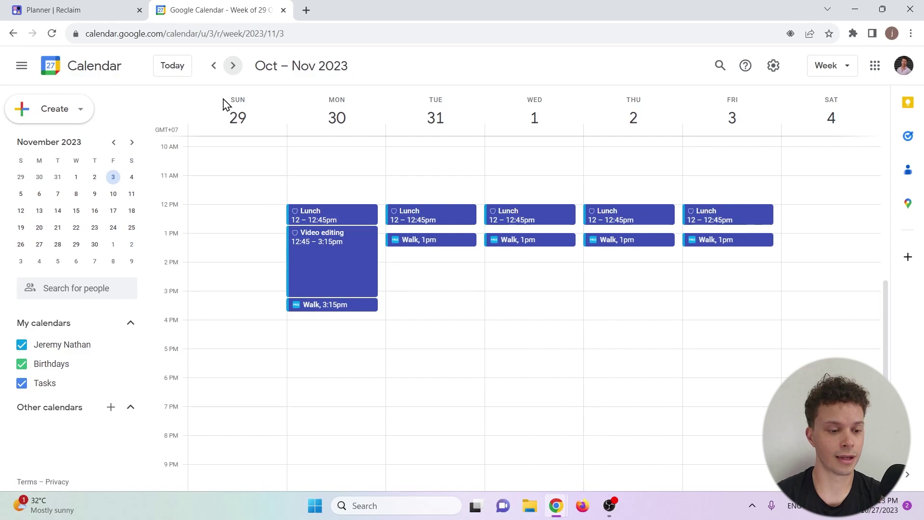
Go back to the Reclaim.ai tab to reach the Smart 1:1s page
{"action": "left_click", "coordinate": [82, 10]}
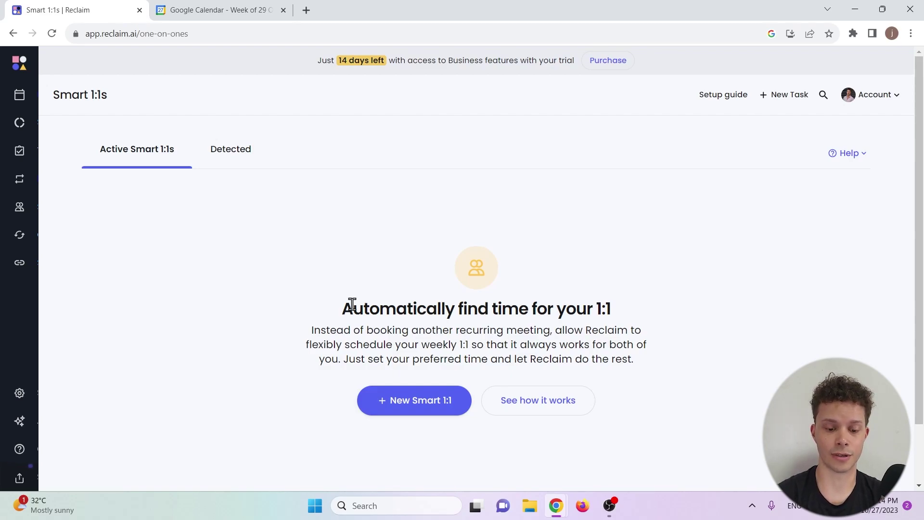
Start a new Smart 1:1 titled Tutorial meeting
{"action": "left_click", "coordinate": [422, 413]}
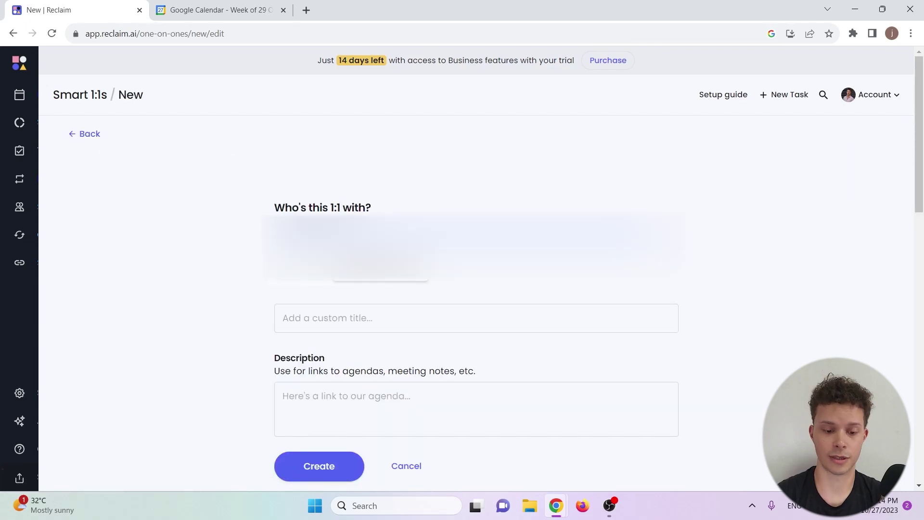
{"action": "left_click", "coordinate": [282, 318]}
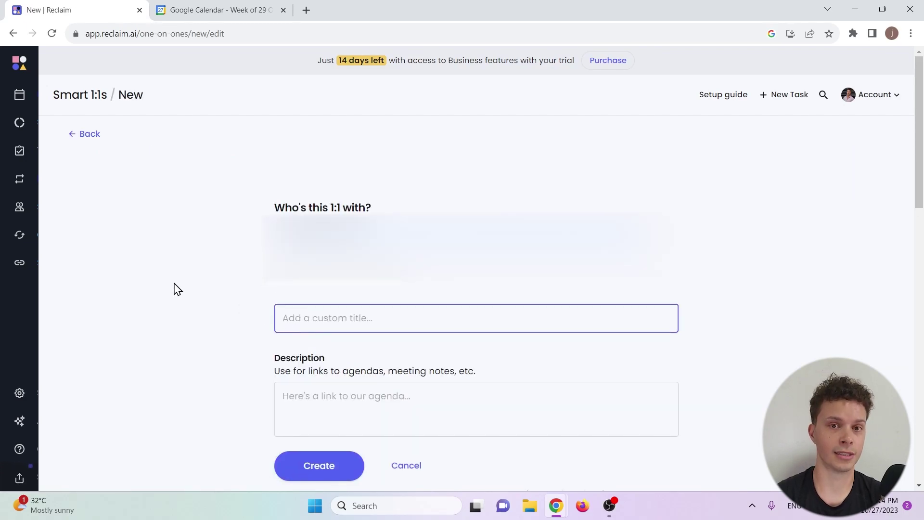
{"action": "type", "text": "Tutorial"}
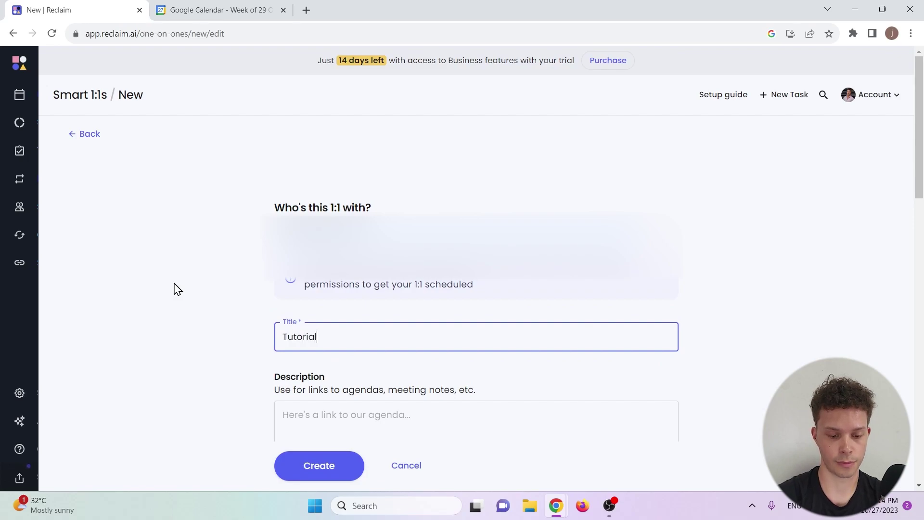
{"action": "type", "text": " meeting"}
{"action": "left_click", "coordinate": [173, 290]}
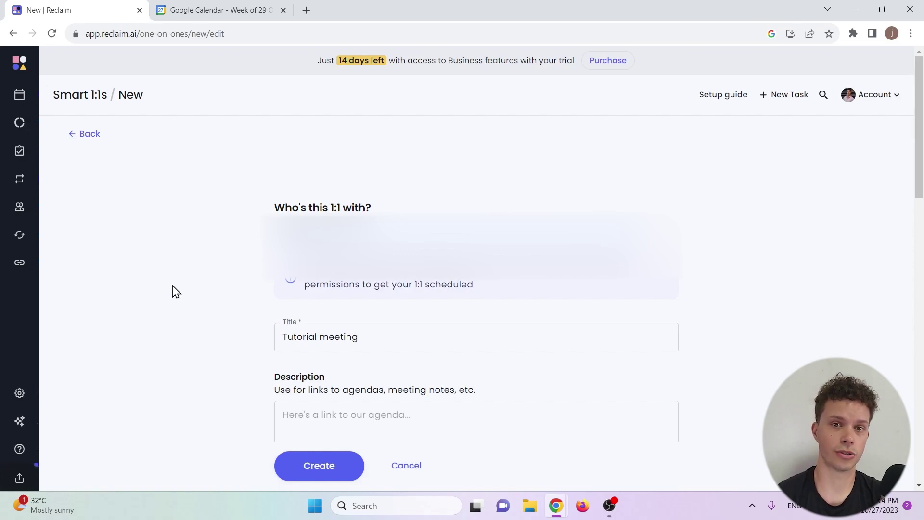
Set the meeting's ideal day to Tuesday and create the Smart 1:1
{"action": "scroll", "coordinate": [206, 230], "scroll_direction": "down", "scroll_amount": 4}
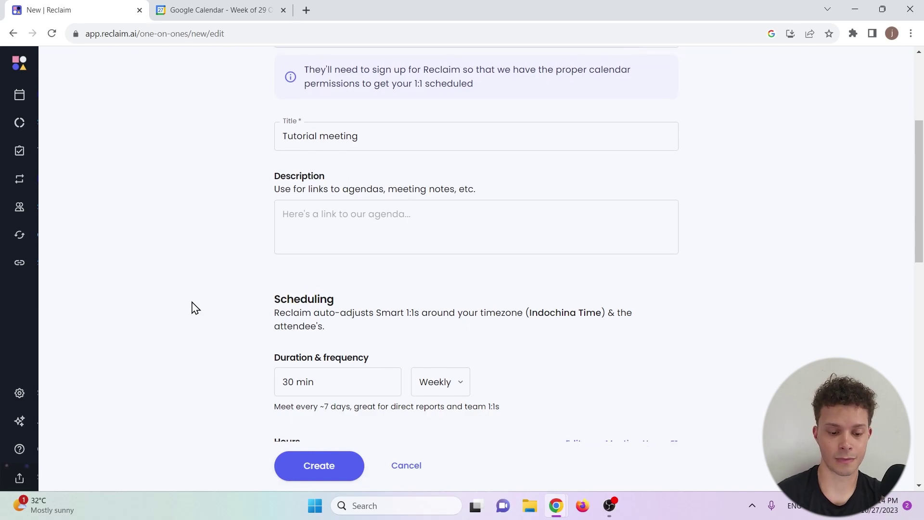
{"action": "scroll", "coordinate": [195, 308], "scroll_direction": "down", "scroll_amount": 1}
{"action": "scroll", "coordinate": [193, 307], "scroll_direction": "down", "scroll_amount": 1}
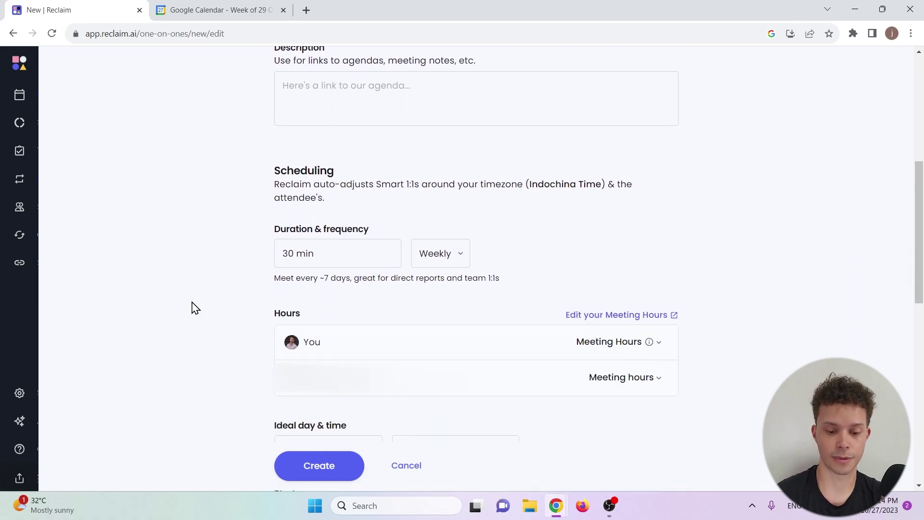
{"action": "scroll", "coordinate": [272, 407], "scroll_direction": "down", "scroll_amount": 4}
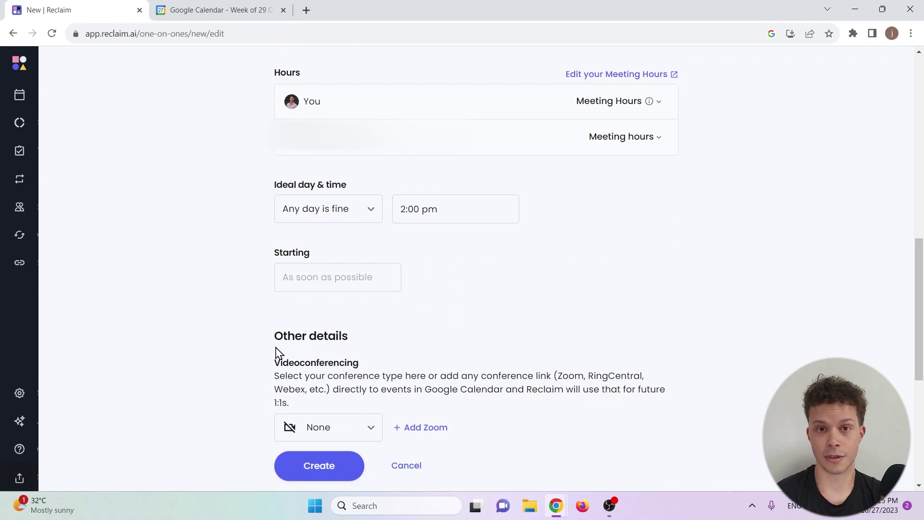
{"action": "left_click", "coordinate": [353, 208]}
{"action": "left_click", "coordinate": [339, 281]}
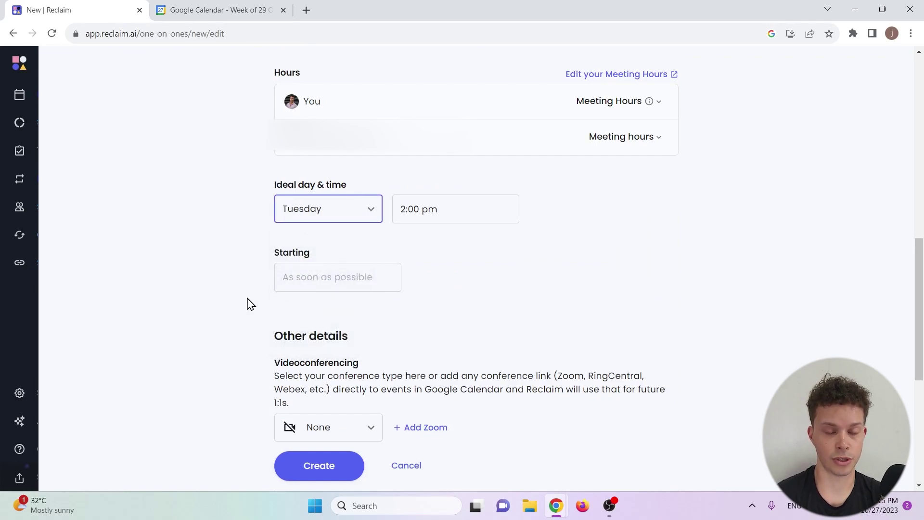
{"action": "left_click", "coordinate": [347, 472]}
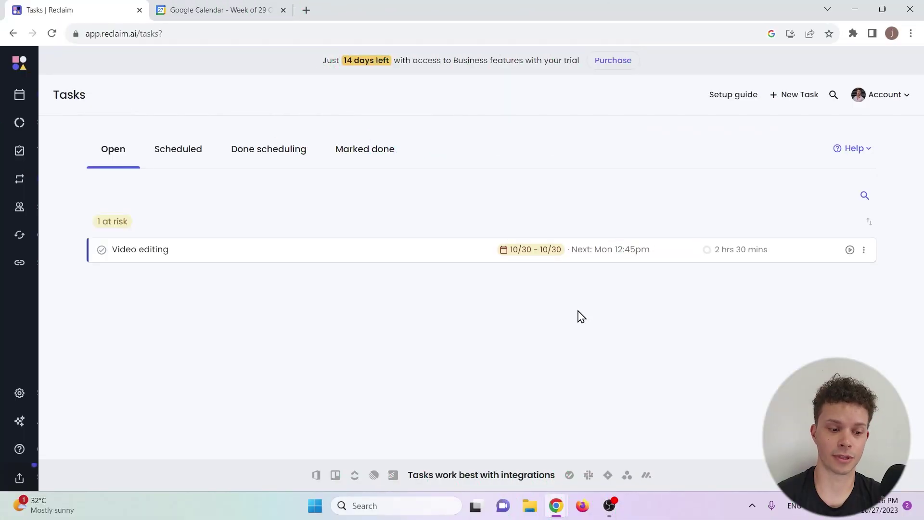
Go to the weekly planner and advance it to the Oct 29–Nov 4 week
{"action": "left_click", "coordinate": [16, 99]}
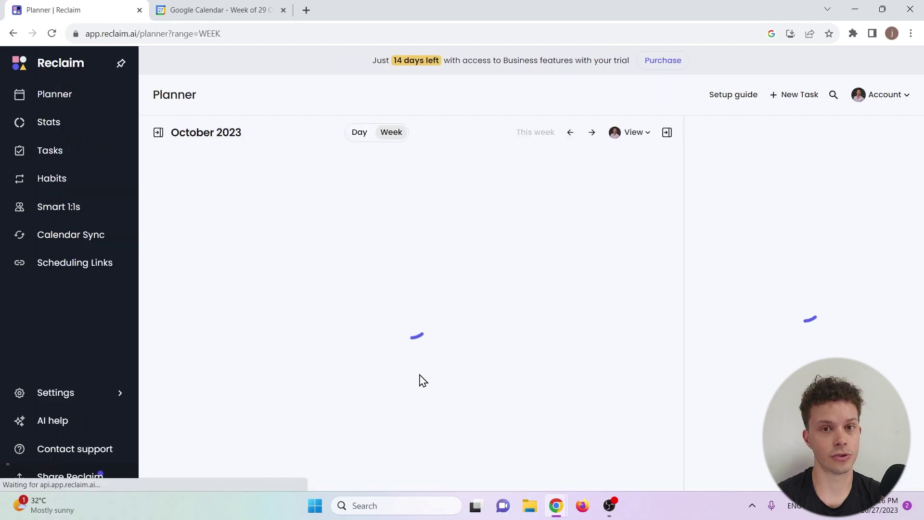
{"action": "left_click", "coordinate": [593, 133]}
{"action": "scroll", "coordinate": [423, 308], "scroll_direction": "down", "scroll_amount": 3}
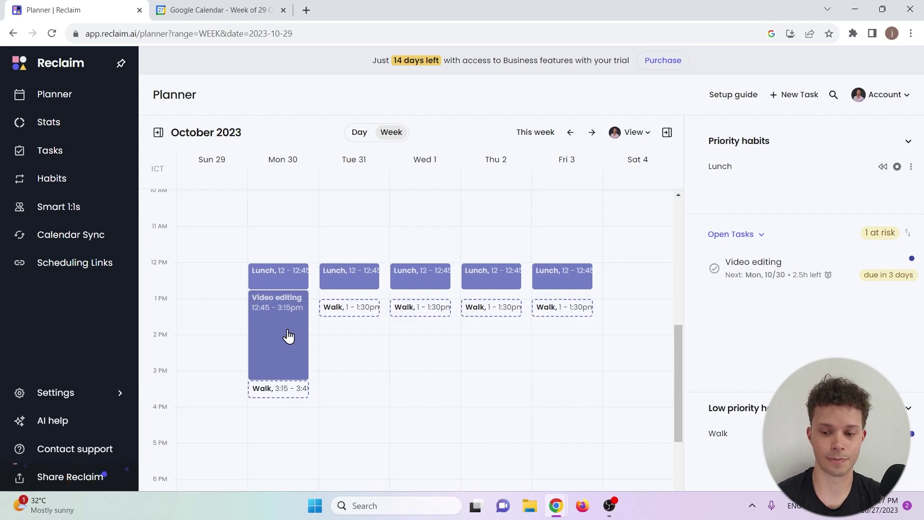
Create a 1-hour 'Write copy for website' task starting Oct 30, 2023 at 12:00
{"action": "left_click", "coordinate": [789, 96]}
{"action": "type", "text": "Write copy for website"}
{"action": "left_click", "coordinate": [612, 233]}
{"action": "type", "text": "Oct 30, 2023 12:00"}
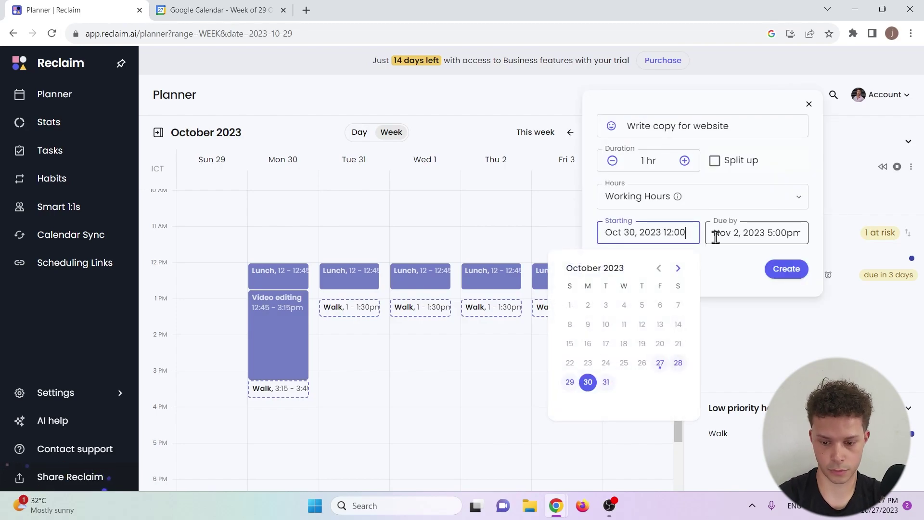
{"action": "left_click", "coordinate": [716, 237]}
{"action": "key", "text": "Return"}
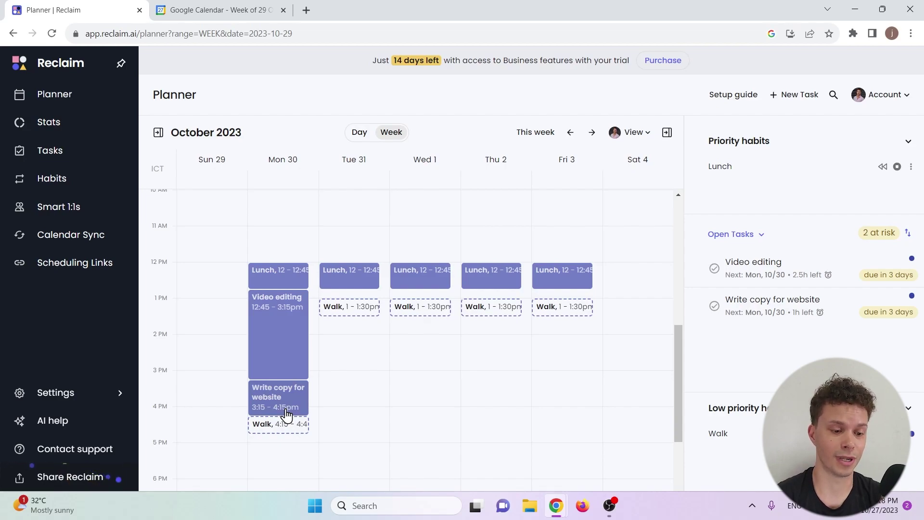
In the open Tasks list, move Write copy for website above Video editing
{"action": "left_click", "coordinate": [67, 150]}
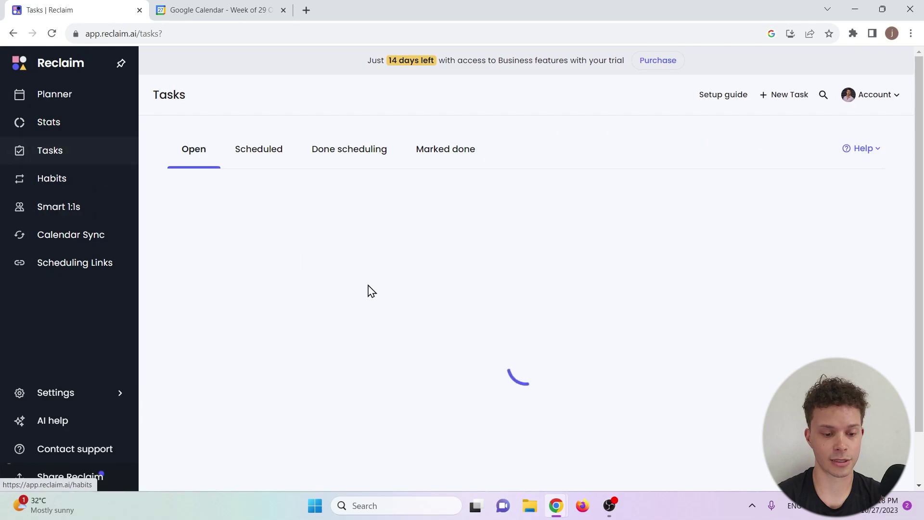
{"action": "left_click_drag", "start_coordinate": [424, 281], "coordinate": [438, 257]}
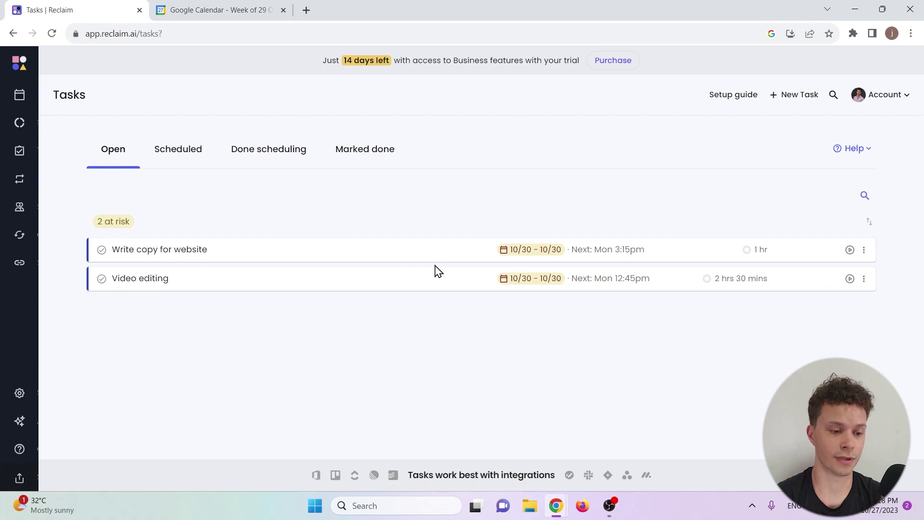
{"action": "left_click", "coordinate": [19, 94]}
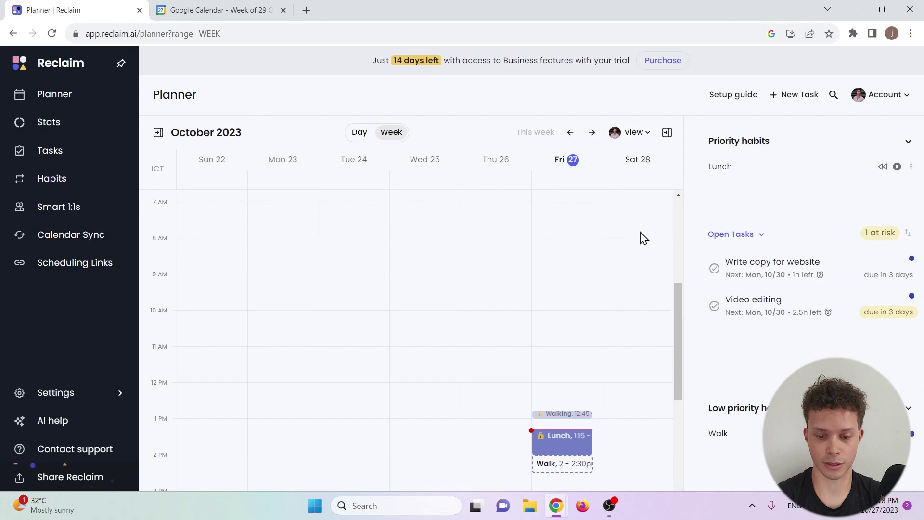
Advance the planner to the Oct 29 week and scroll down to Monday midday
{"action": "left_click", "coordinate": [591, 131]}
{"action": "left_click_drag", "start_coordinate": [681, 295], "coordinate": [682, 344]}
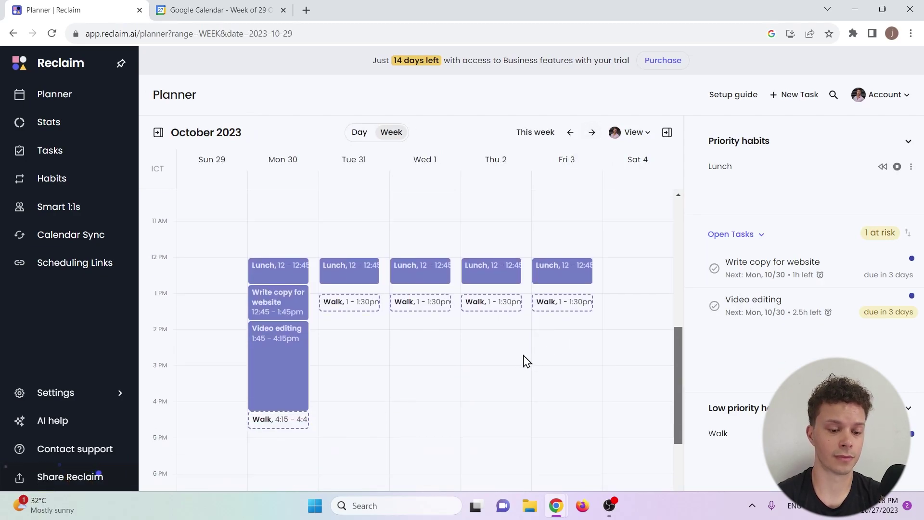